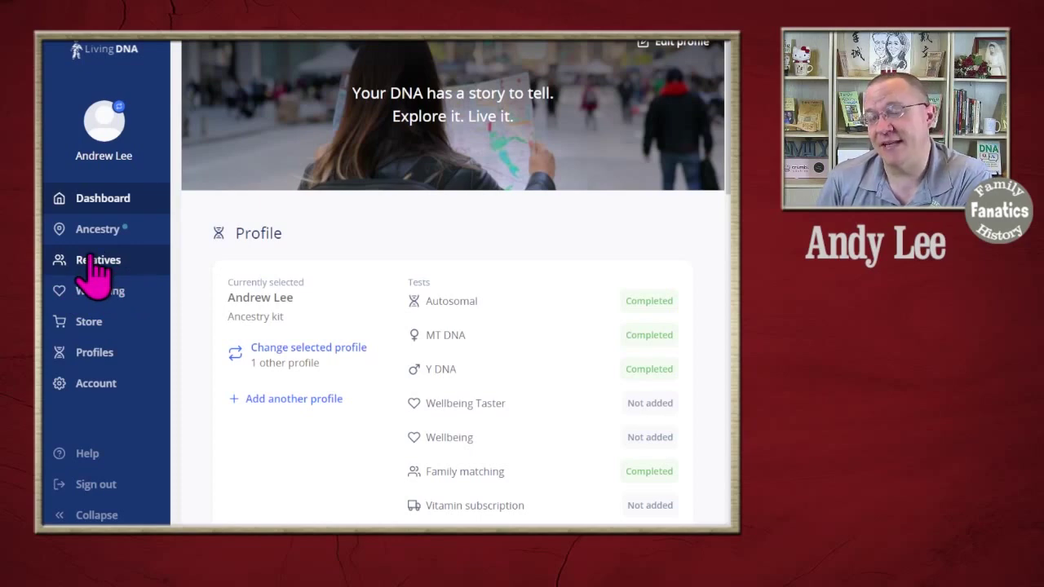
Open the DNA relatives match list, grouped by relationship degree with shared DNA and centimorgans.
click(93, 261)
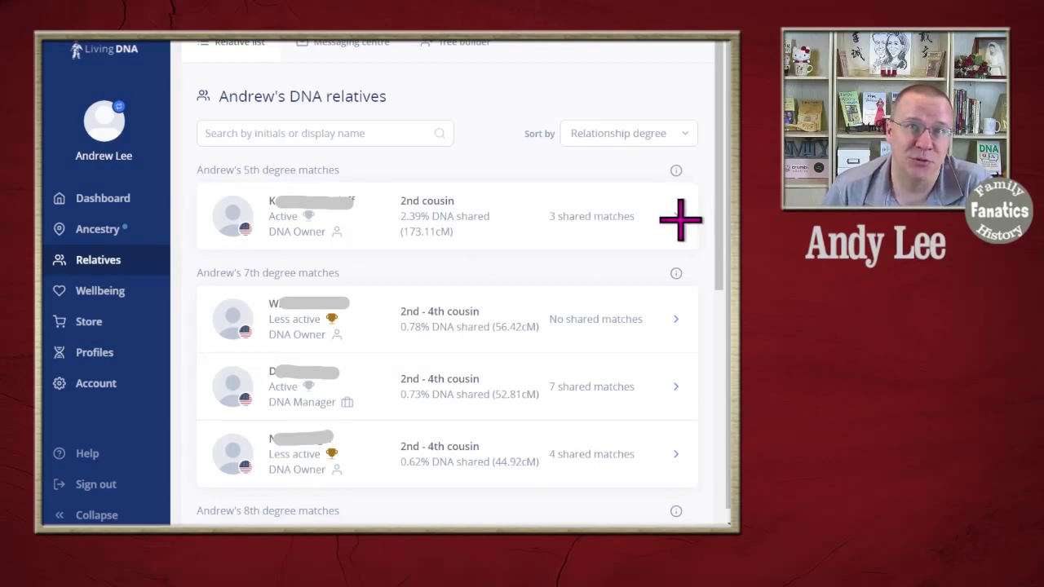
Open the profile page of the top 2nd-cousin match.
click(676, 217)
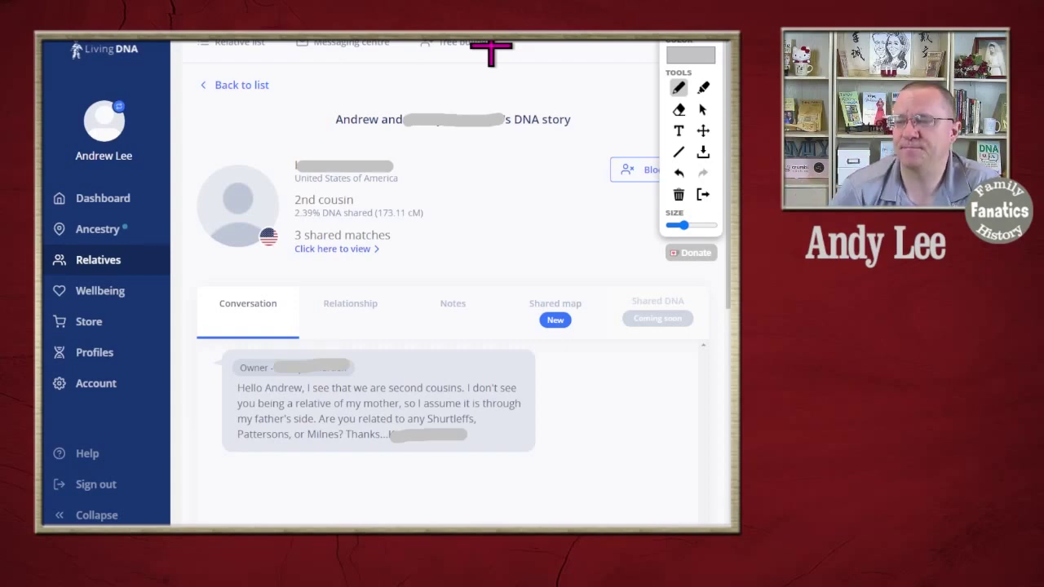
Scroll down the match's page to the shared relatives list of 3rd–5th and 4th cousins.
scroll(453, 281, down, 5)
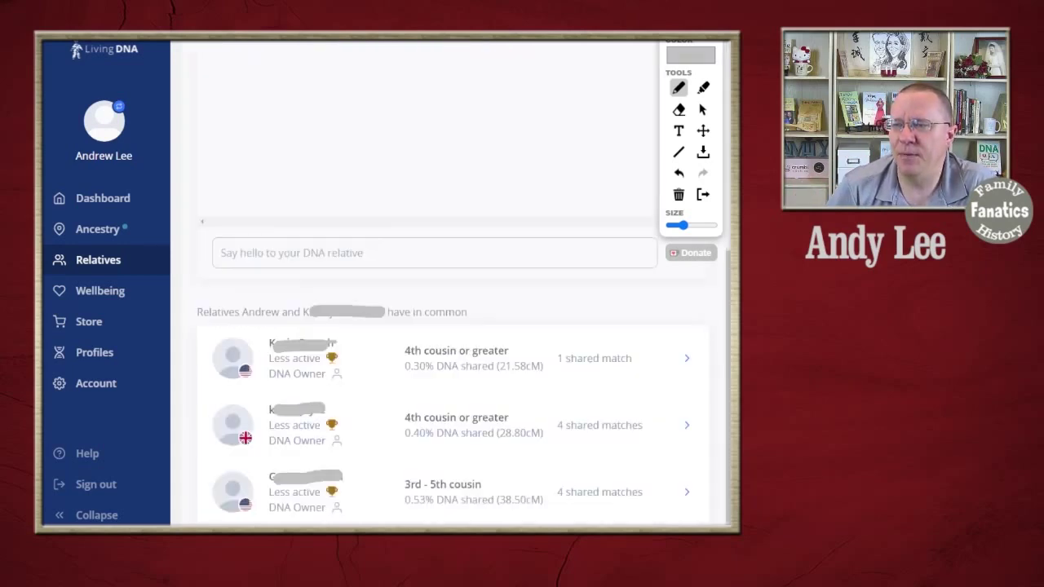